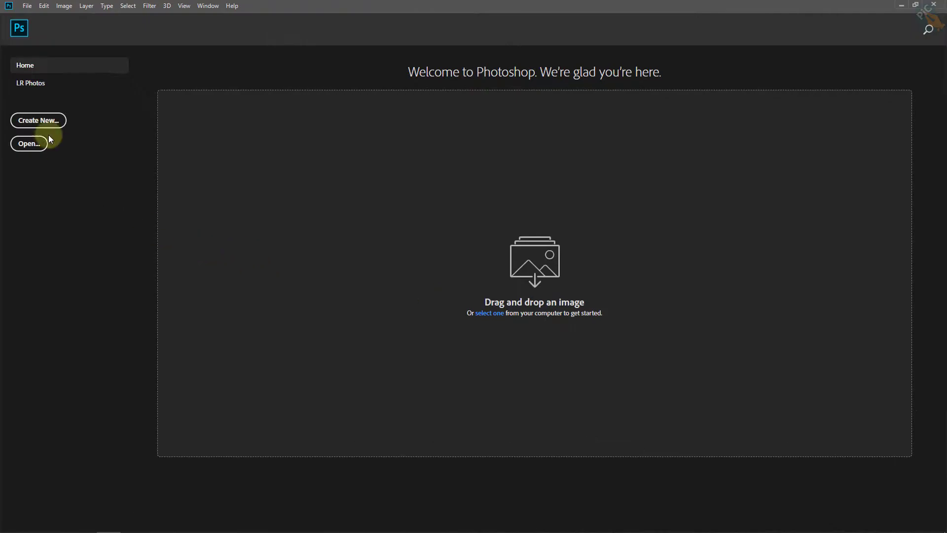
Open image 1 from the Sky Replacement folder and fit it to the screen.
{"action": "left_click", "coordinate": [27, 6]}
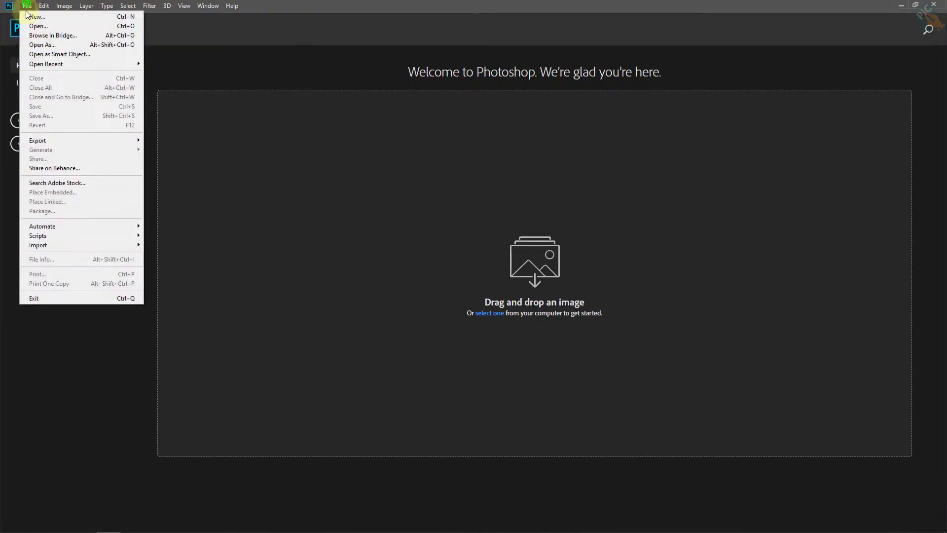
{"action": "left_click", "coordinate": [50, 26]}
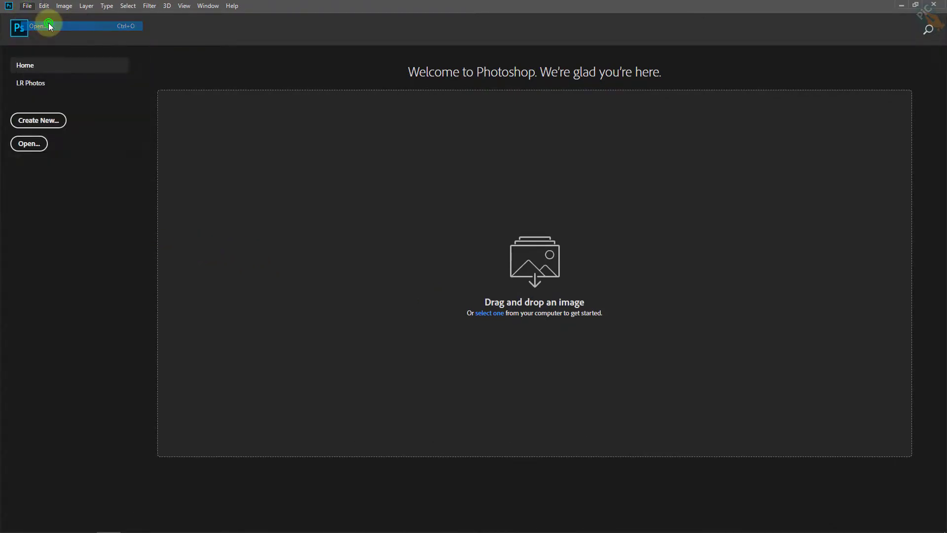
{"action": "left_click", "coordinate": [145, 155]}
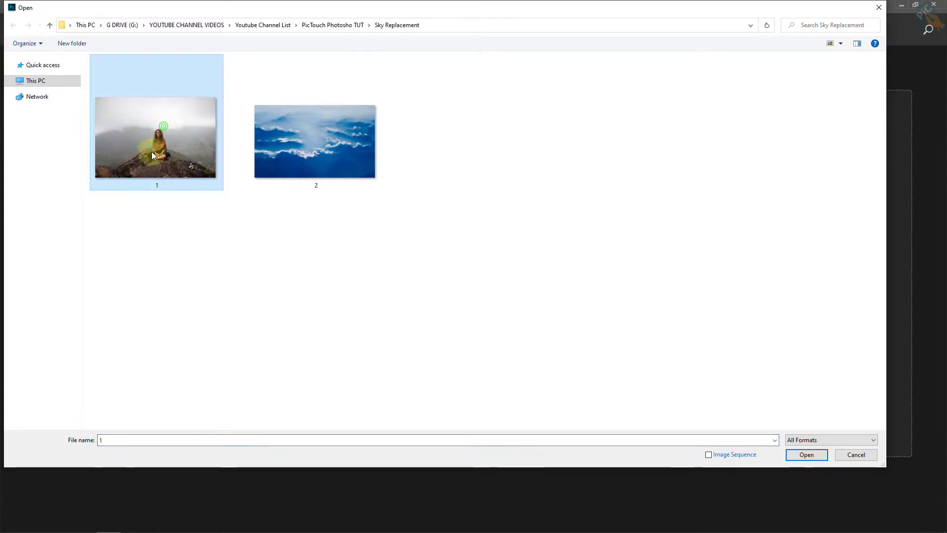
{"action": "left_click", "coordinate": [816, 459]}
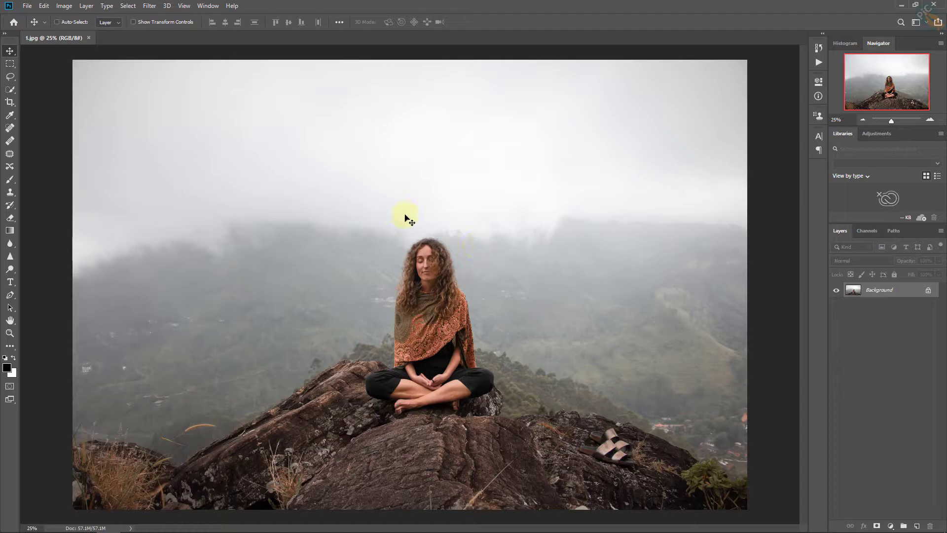
{"action": "key", "text": "ctrl+0"}
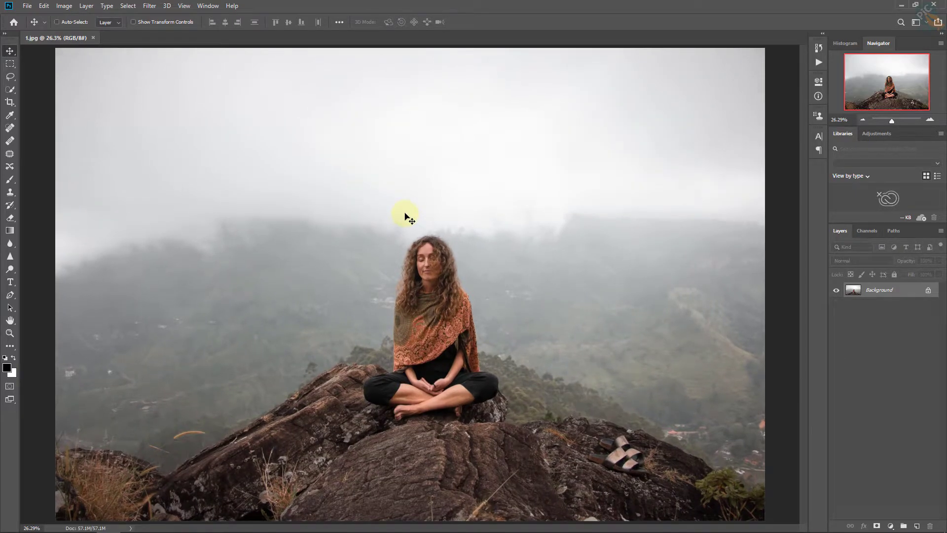
Place image 2 as an embedded layer, aligned to the canvas's upper edge and scaled to about 249% to span its full width.
{"action": "left_click", "coordinate": [26, 6]}
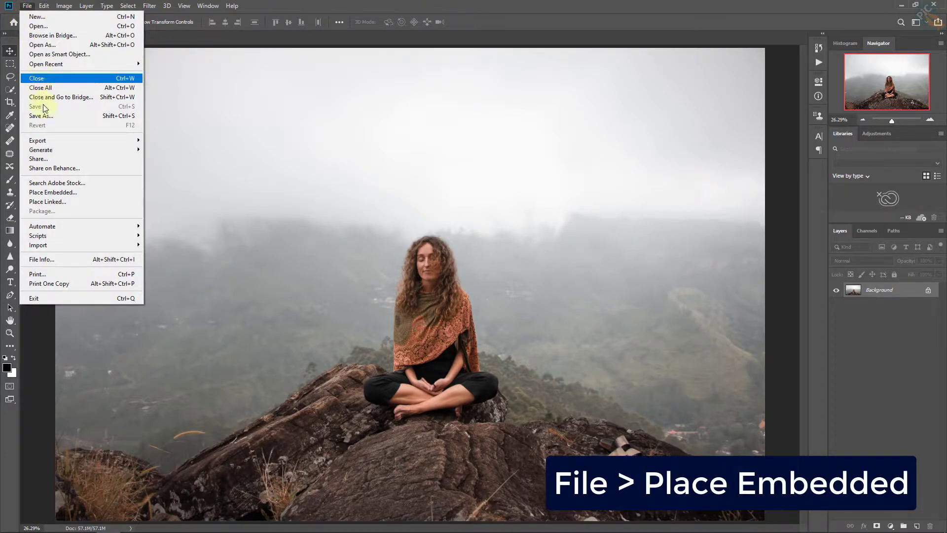
{"action": "left_click", "coordinate": [94, 192]}
{"action": "left_click", "coordinate": [285, 164]}
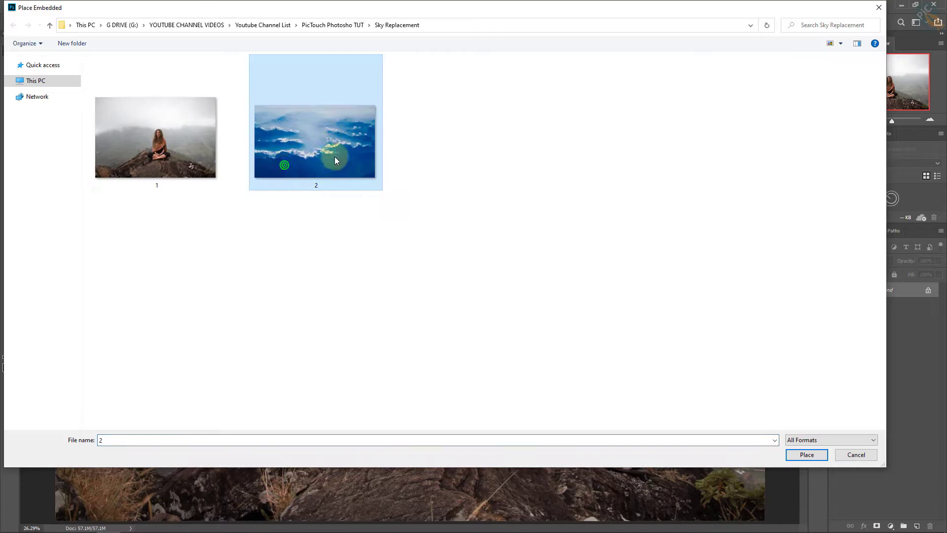
{"action": "left_click", "coordinate": [820, 457]}
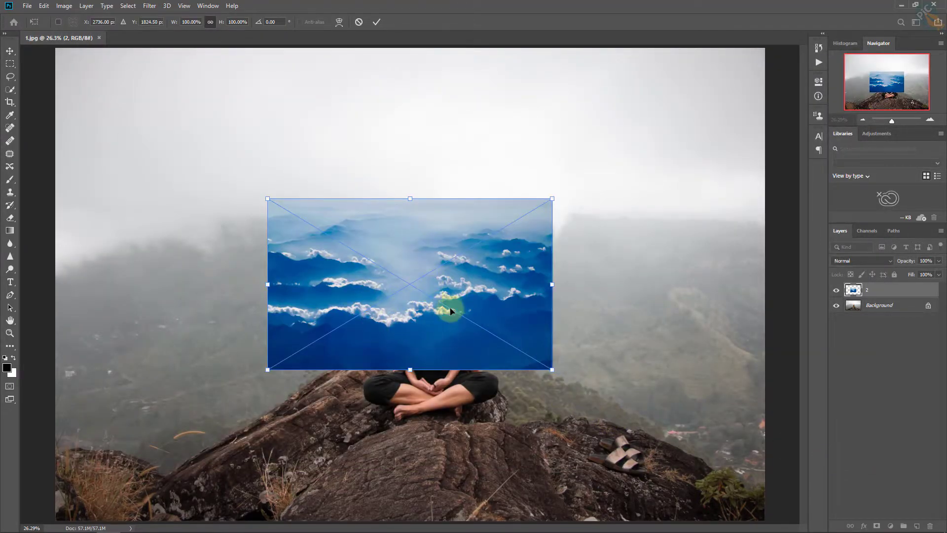
{"action": "left_click_drag", "start_coordinate": [462, 309], "coordinate": [244, 143]}
{"action": "left_click_drag", "start_coordinate": [339, 218], "coordinate": [791, 427]}
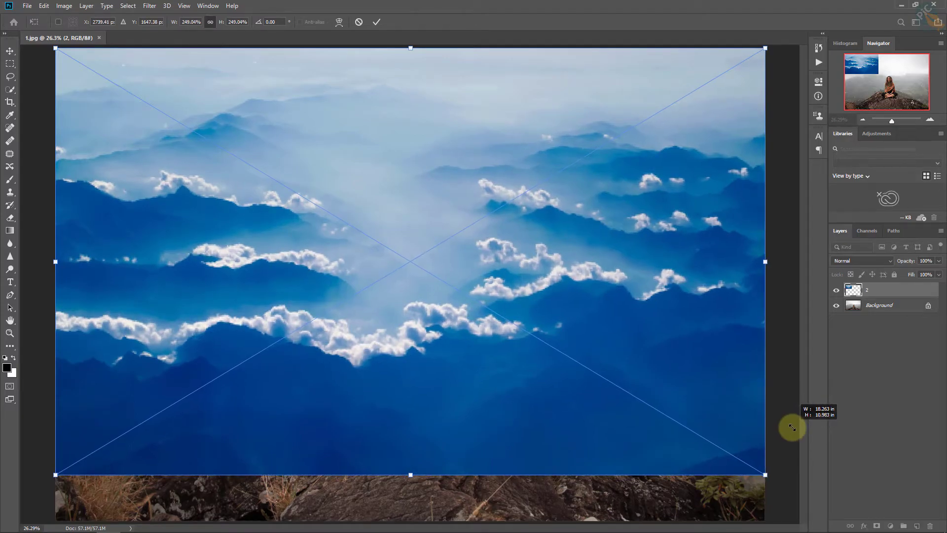
{"action": "left_click", "coordinate": [376, 23]}
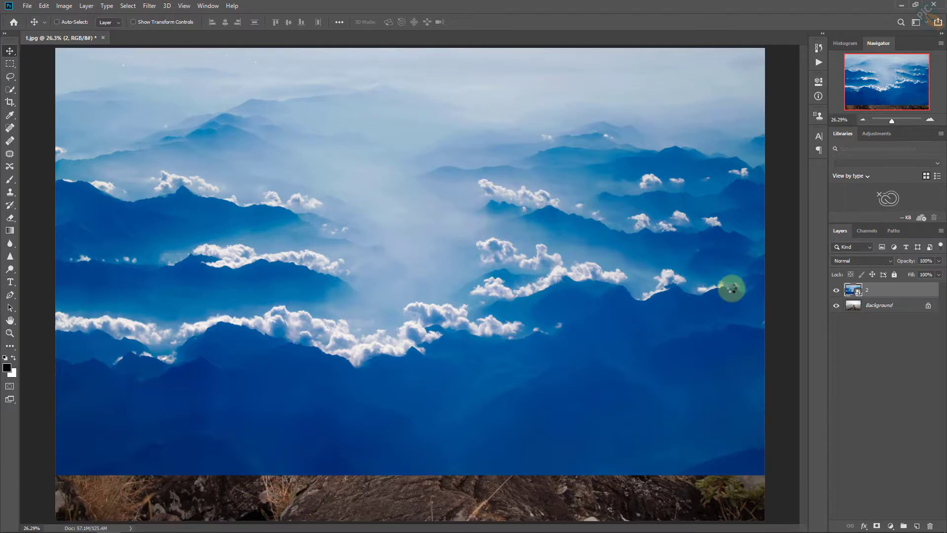
Hide layer 2, show the rulers and place a horizontal guide along the horizon just above the woman's head.
{"action": "left_click", "coordinate": [836, 292]}
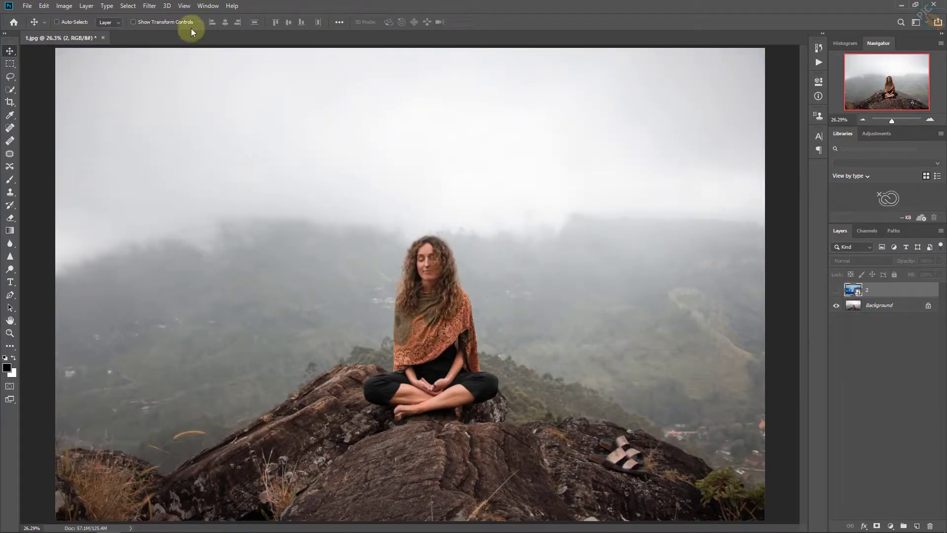
{"action": "left_click", "coordinate": [184, 6]}
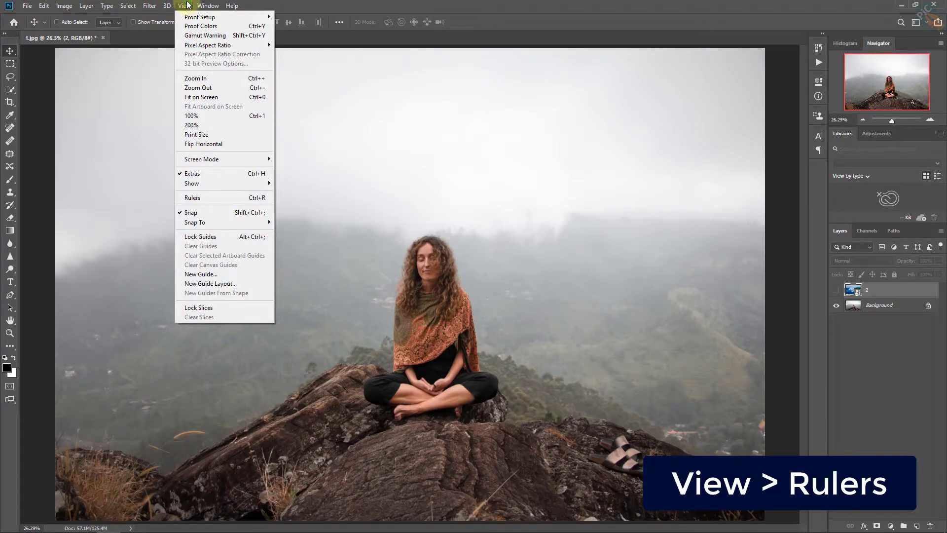
{"action": "left_click", "coordinate": [225, 197]}
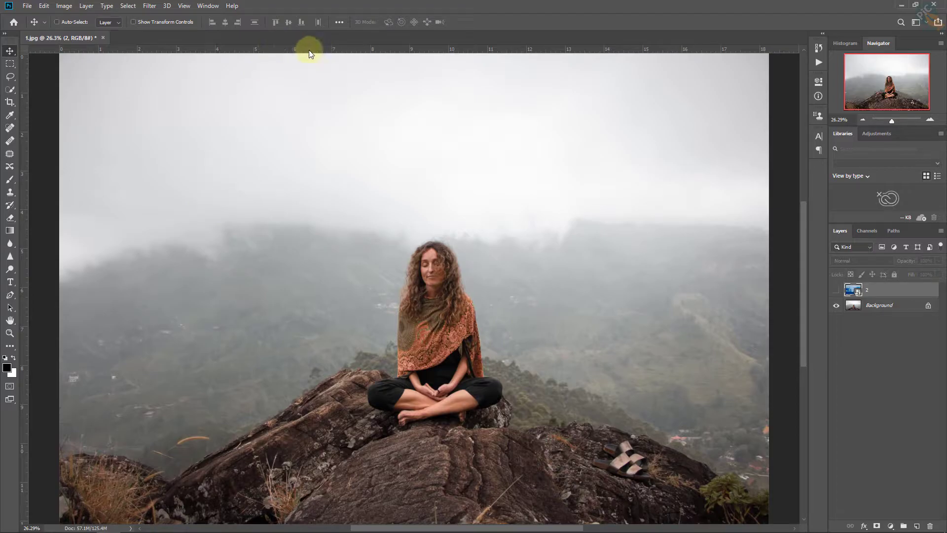
{"action": "left_click_drag", "start_coordinate": [322, 49], "coordinate": [325, 231]}
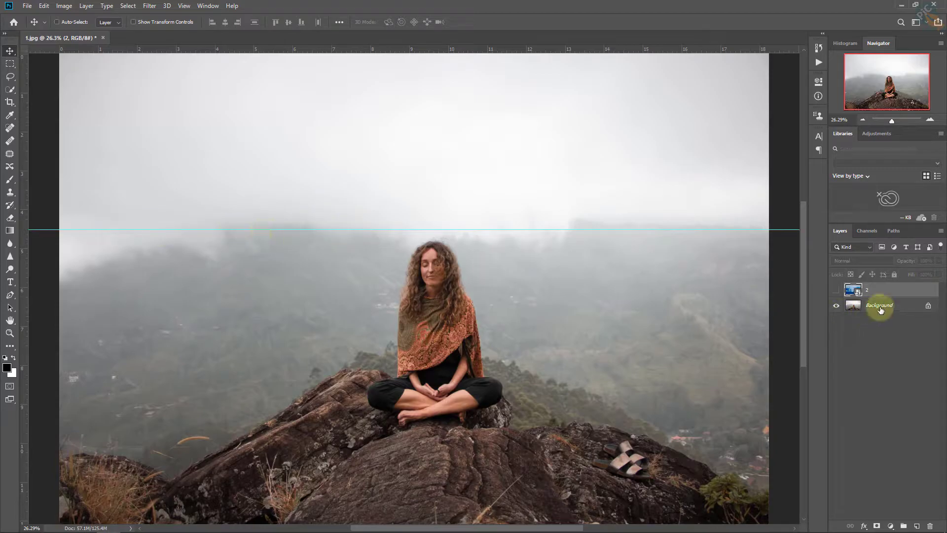
Show layer 2 again and add a white layer mask to it.
{"action": "left_click", "coordinate": [835, 290]}
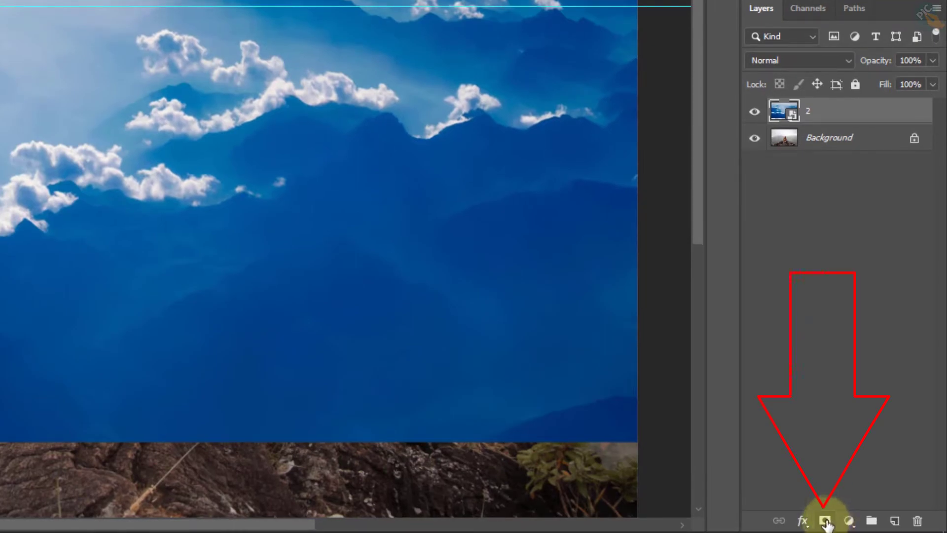
{"action": "left_click", "coordinate": [825, 521]}
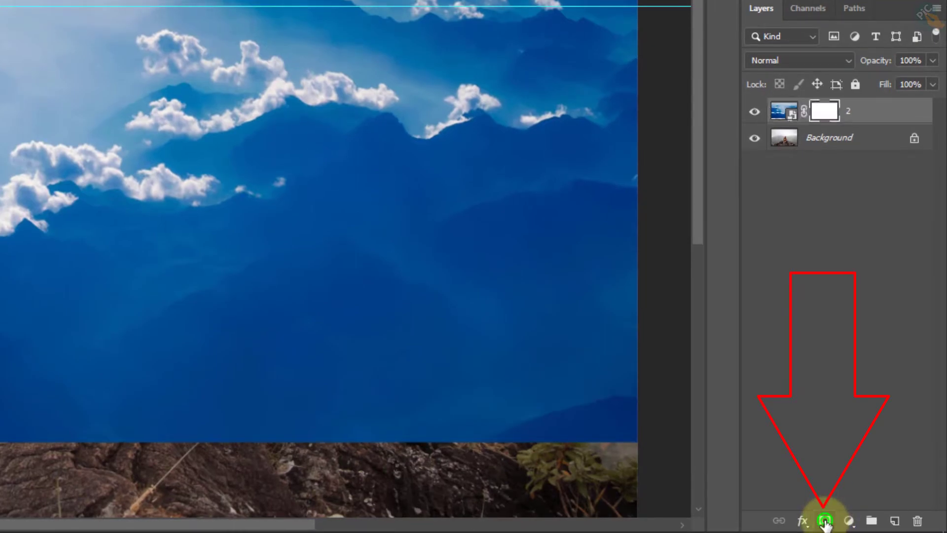
{"action": "left_click", "coordinate": [823, 110]}
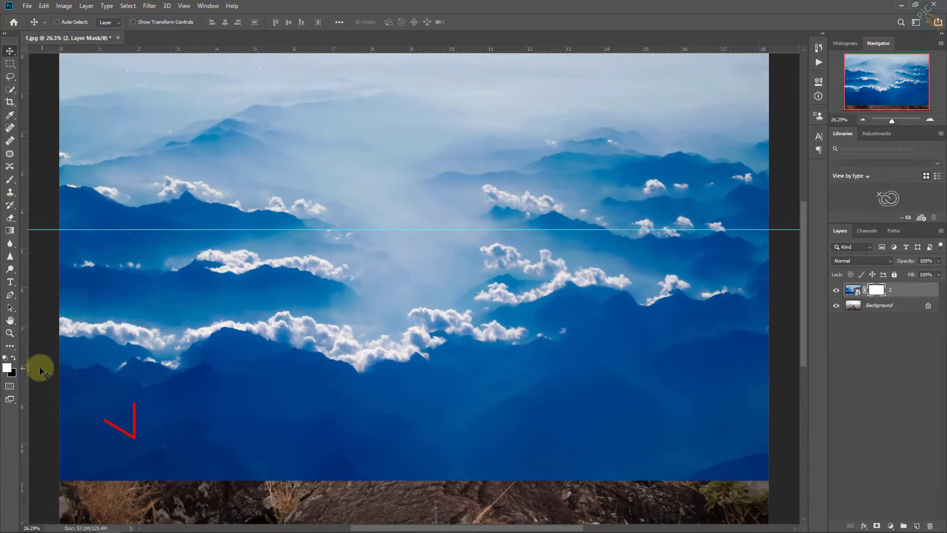
Draw repeated black-to-transparent linear gradients on layer 2's mask, from the sky image's lower edge up to the guide, to blend in the foreground.
{"action": "left_click", "coordinate": [14, 356]}
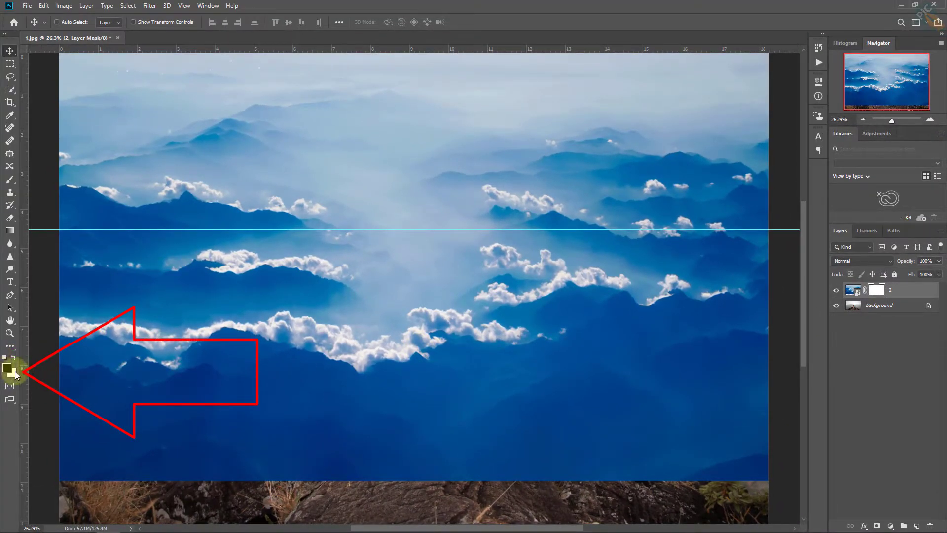
{"action": "left_click", "coordinate": [9, 230]}
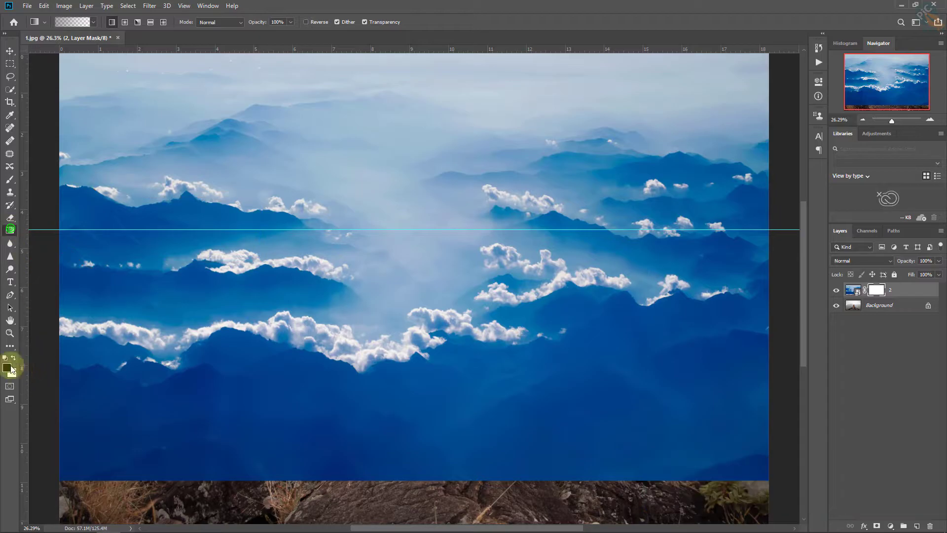
{"action": "left_click", "coordinate": [878, 289]}
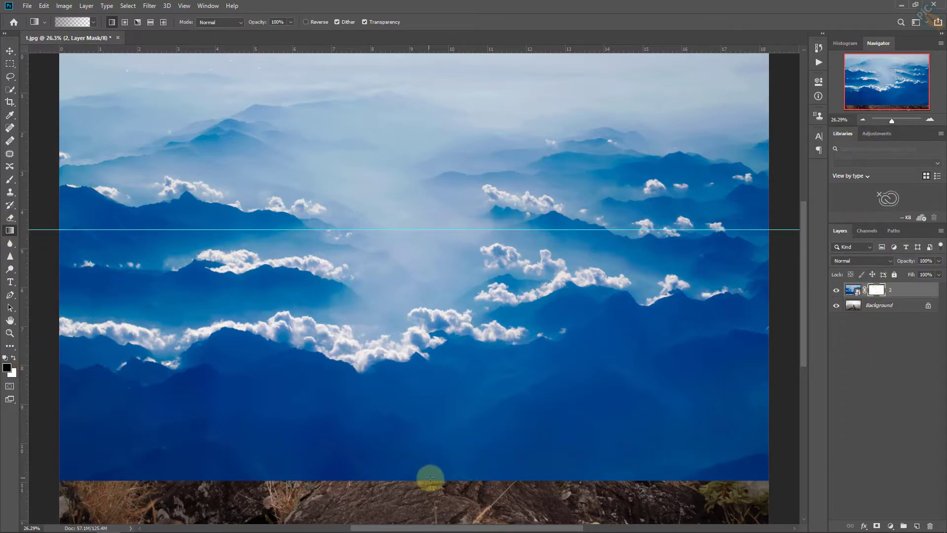
{"action": "left_click_drag", "start_coordinate": [428, 478], "coordinate": [430, 229]}
{"action": "left_click_drag", "start_coordinate": [438, 480], "coordinate": [442, 231]}
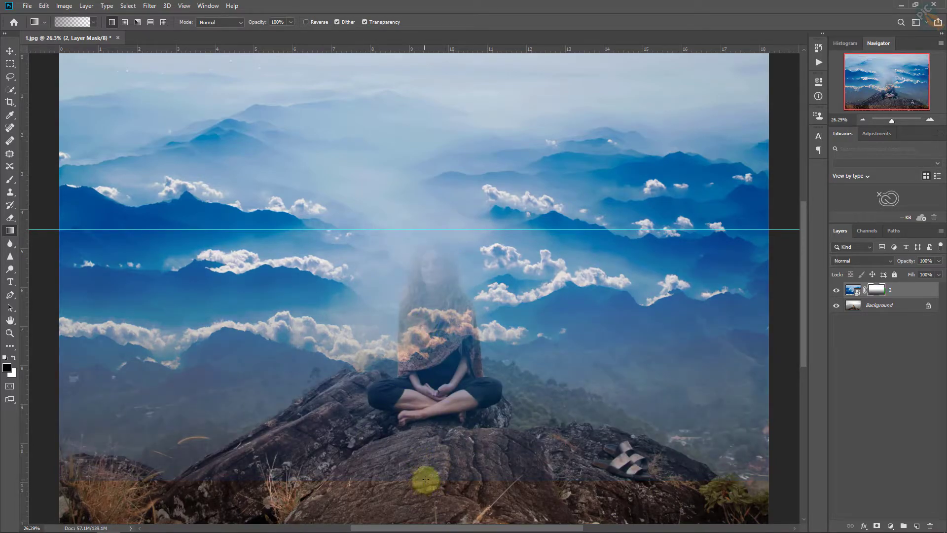
{"action": "left_click_drag", "start_coordinate": [424, 478], "coordinate": [424, 352]}
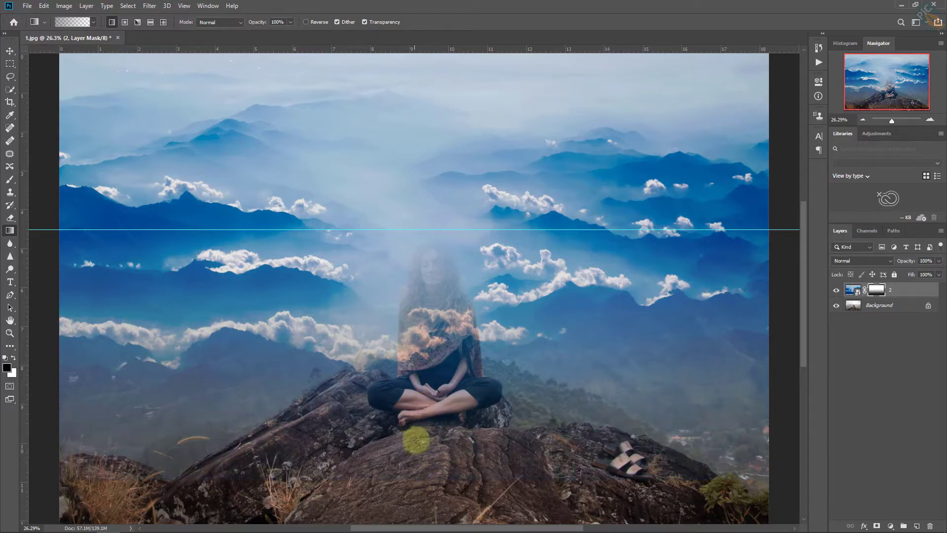
{"action": "left_click_drag", "start_coordinate": [418, 478], "coordinate": [429, 223]}
{"action": "left_click_drag", "start_coordinate": [428, 375], "coordinate": [429, 221]}
{"action": "left_click_drag", "start_coordinate": [423, 379], "coordinate": [427, 224]}
{"action": "left_click_drag", "start_coordinate": [425, 380], "coordinate": [432, 228]}
{"action": "left_click_drag", "start_coordinate": [429, 385], "coordinate": [431, 224]}
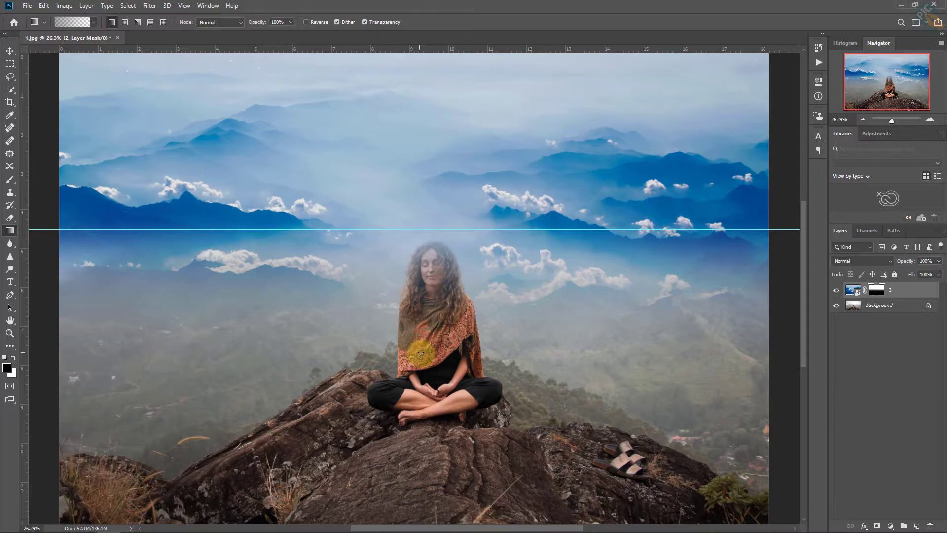
Set the opacity of layer 2 to 75%.
{"action": "left_click", "coordinate": [918, 290]}
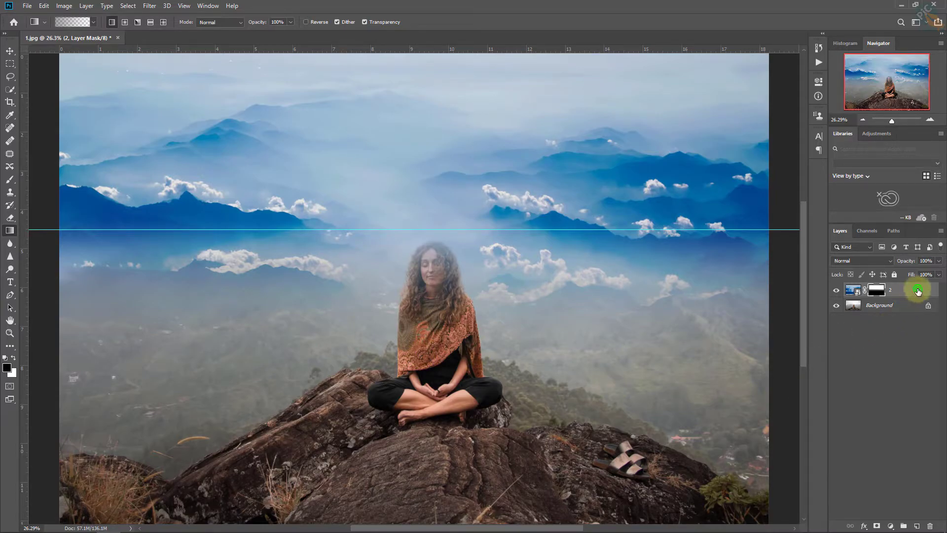
{"action": "left_click", "coordinate": [932, 261]}
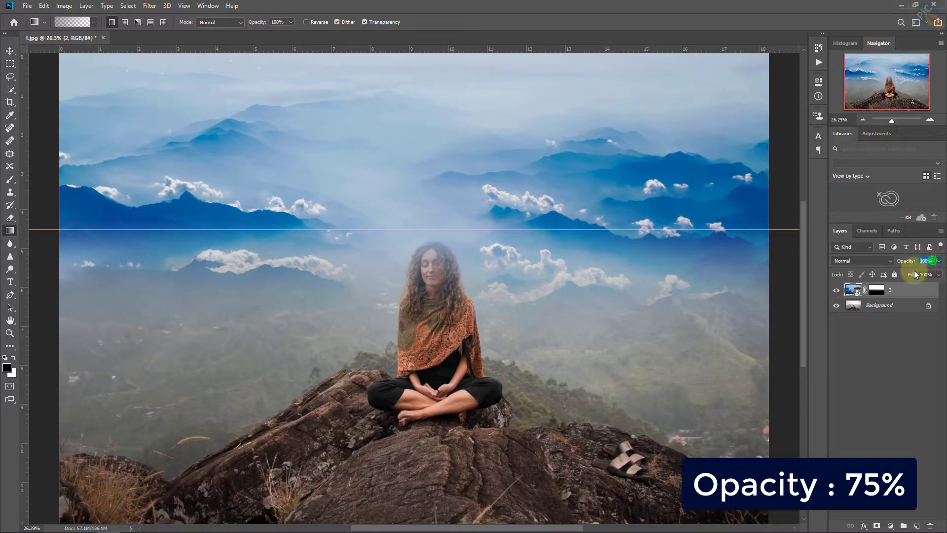
{"action": "type", "text": "75"}
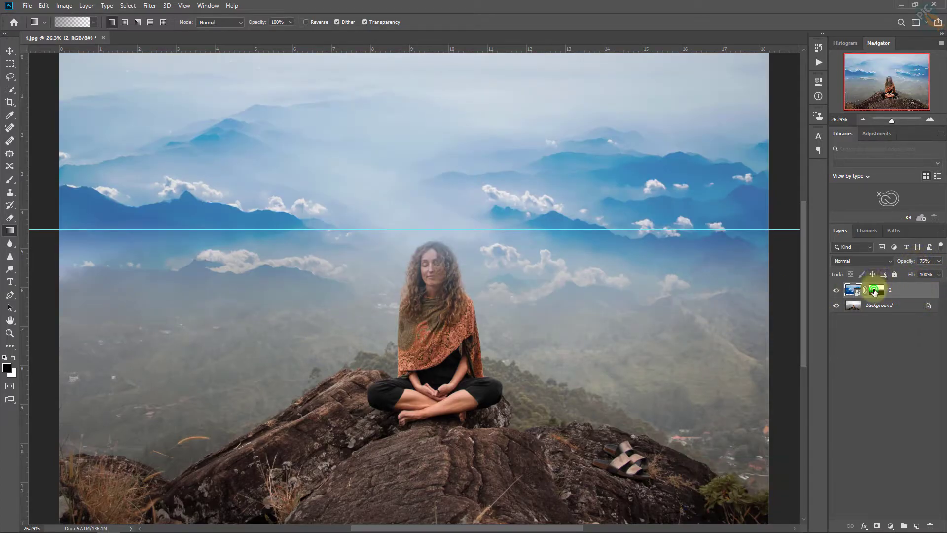
Paint with a soft black brush on layer 2's mask over the woman's face, hair and shawl to remove the sky haze from her.
{"action": "left_click", "coordinate": [10, 178]}
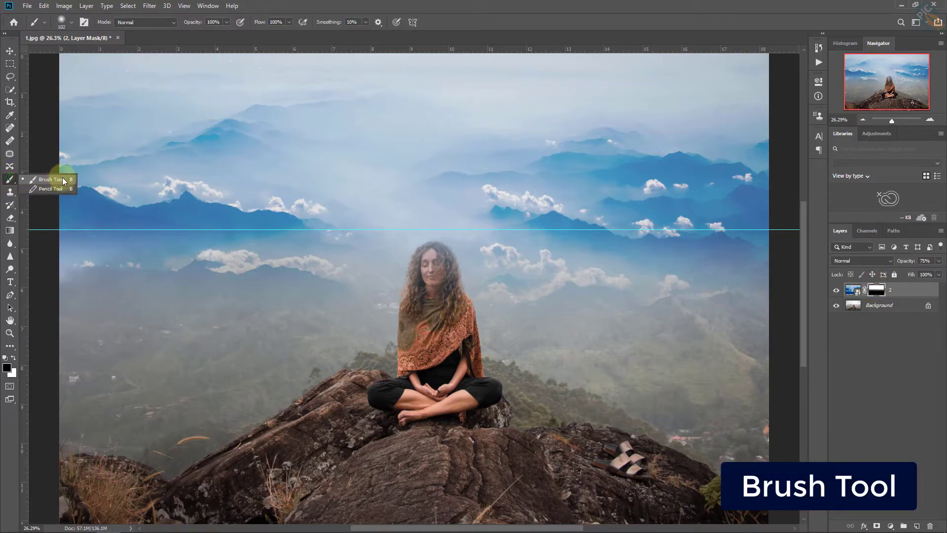
{"action": "left_click", "coordinate": [56, 179]}
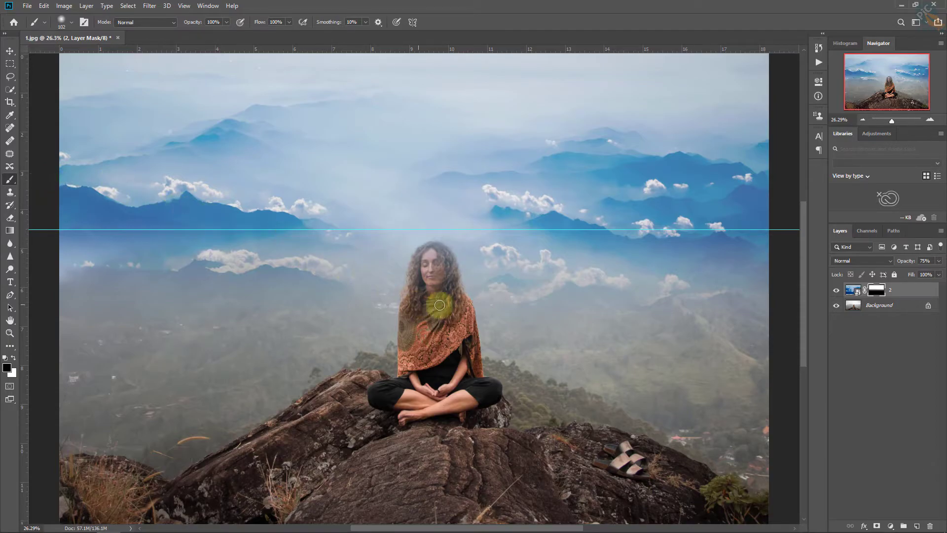
{"action": "left_click_drag", "start_coordinate": [443, 284], "coordinate": [512, 270]}
{"action": "left_click_drag", "start_coordinate": [389, 210], "coordinate": [413, 209]}
{"action": "mouse_move", "coordinate": [400, 132]}
{"action": "left_mouse_down"}
{"action": "mouse_move", "coordinate": [370, 213]}
{"action": "mouse_move", "coordinate": [372, 280]}
{"action": "mouse_move", "coordinate": [430, 270]}
{"action": "mouse_move", "coordinate": [433, 179]}
{"action": "mouse_move", "coordinate": [413, 134]}
{"action": "left_mouse_up"}
{"action": "left_click_drag", "start_coordinate": [384, 168], "coordinate": [394, 243]}
{"action": "left_click_drag", "start_coordinate": [416, 225], "coordinate": [396, 223]}
{"action": "mouse_move", "coordinate": [402, 184]}
{"action": "left_mouse_down"}
{"action": "mouse_move", "coordinate": [294, 284]}
{"action": "mouse_move", "coordinate": [355, 173]}
{"action": "mouse_move", "coordinate": [491, 222]}
{"action": "mouse_move", "coordinate": [501, 408]}
{"action": "mouse_move", "coordinate": [394, 160]}
{"action": "left_mouse_up"}
{"action": "left_click_drag", "start_coordinate": [305, 288], "coordinate": [305, 397]}
{"action": "left_click_drag", "start_coordinate": [409, 306], "coordinate": [424, 197]}
{"action": "scroll", "coordinate": [454, 346], "scroll_direction": "down", "scroll_amount": 5}
{"action": "scroll", "coordinate": [454, 347], "scroll_direction": "up", "scroll_amount": 3}
{"action": "mouse_move", "coordinate": [464, 305]}
{"action": "left_mouse_down"}
{"action": "mouse_move", "coordinate": [416, 222]}
{"action": "mouse_move", "coordinate": [432, 199]}
{"action": "left_mouse_up"}
{"action": "mouse_move", "coordinate": [458, 365]}
{"action": "left_mouse_down"}
{"action": "mouse_move", "coordinate": [316, 425]}
{"action": "mouse_move", "coordinate": [316, 282]}
{"action": "mouse_move", "coordinate": [291, 307]}
{"action": "mouse_move", "coordinate": [282, 436]}
{"action": "left_mouse_up"}
{"action": "left_click_drag", "start_coordinate": [290, 475], "coordinate": [315, 298]}
{"action": "left_click_drag", "start_coordinate": [316, 298], "coordinate": [465, 318]}
{"action": "left_click_drag", "start_coordinate": [495, 151], "coordinate": [483, 352]}
{"action": "scroll", "coordinate": [425, 202], "scroll_direction": "down", "scroll_amount": 1}
{"action": "scroll", "coordinate": [402, 275], "scroll_direction": "down", "scroll_amount": 2}
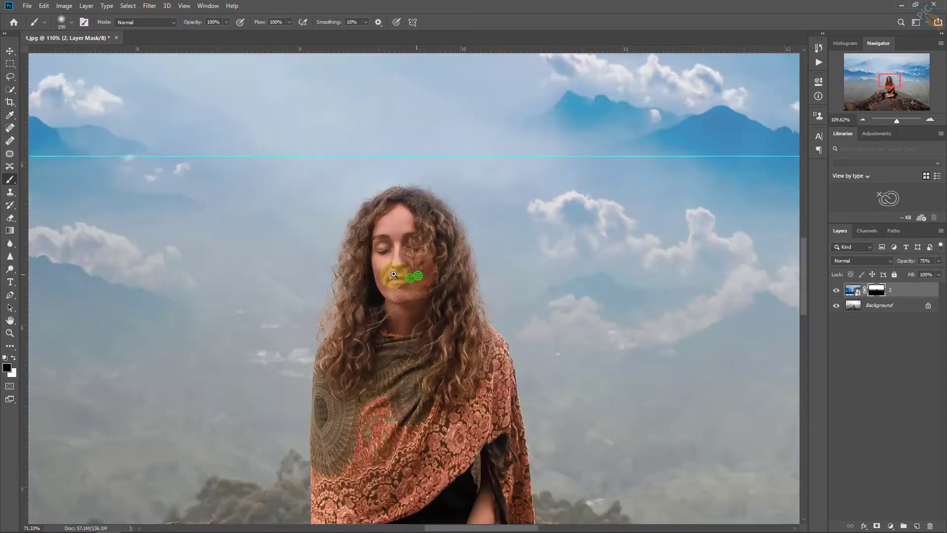
Switch to the Move tool, fit the image to the screen and clear the guides.
{"action": "left_click", "coordinate": [9, 51]}
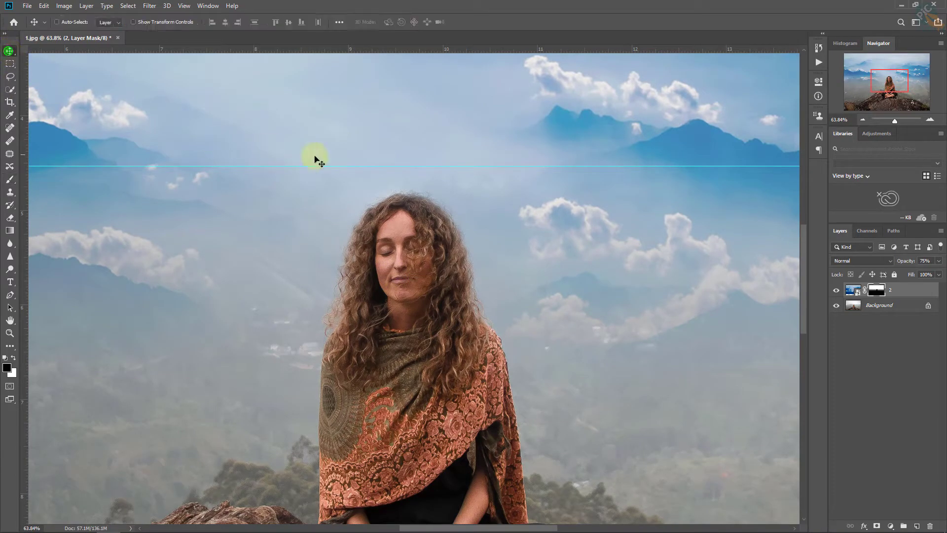
{"action": "key", "text": "ctrl+0"}
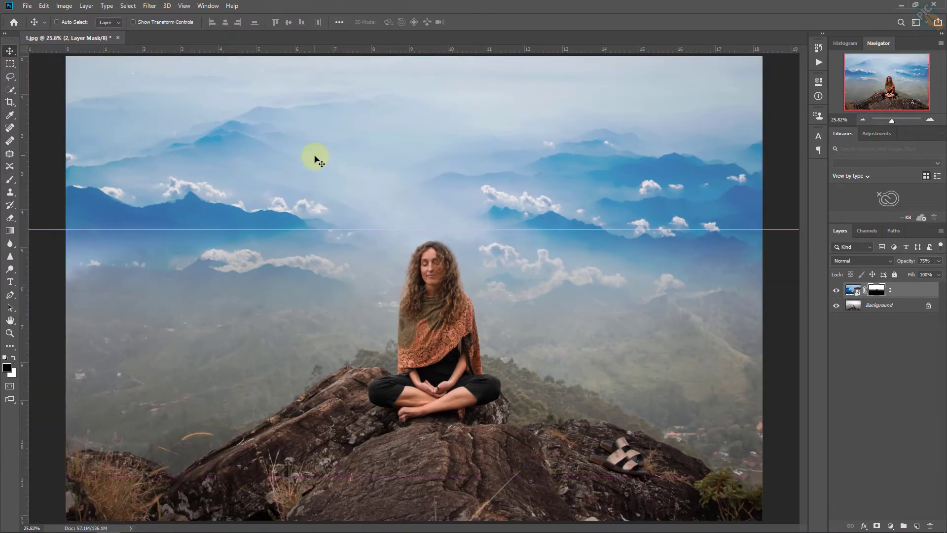
{"action": "left_click", "coordinate": [185, 6]}
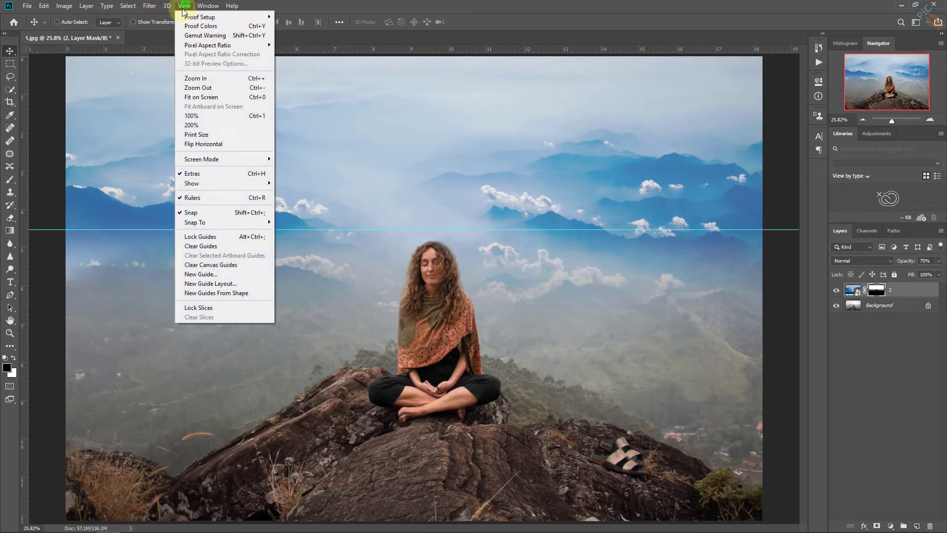
{"action": "left_click", "coordinate": [220, 247]}
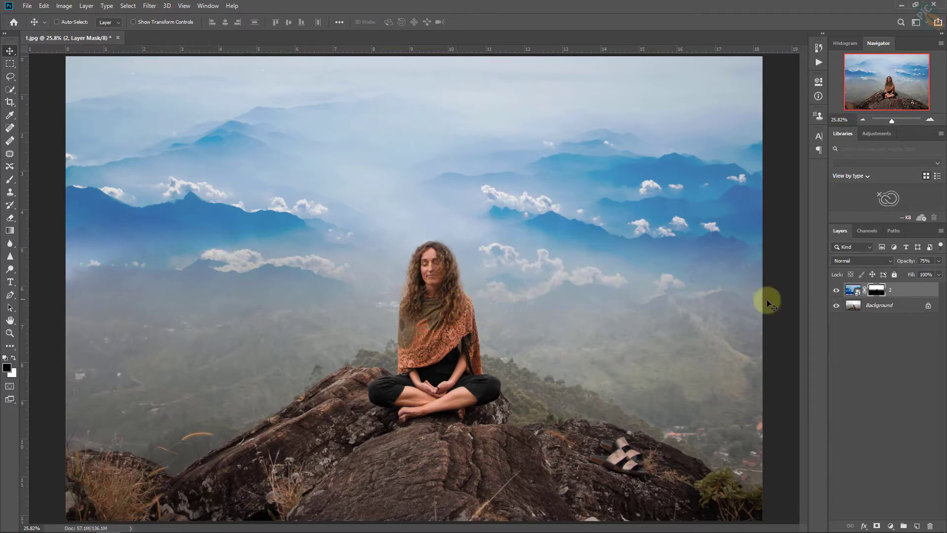
Select layer 2 itself instead of its mask and stamp all visible layers into a new merged layer.
{"action": "left_click", "coordinate": [910, 288]}
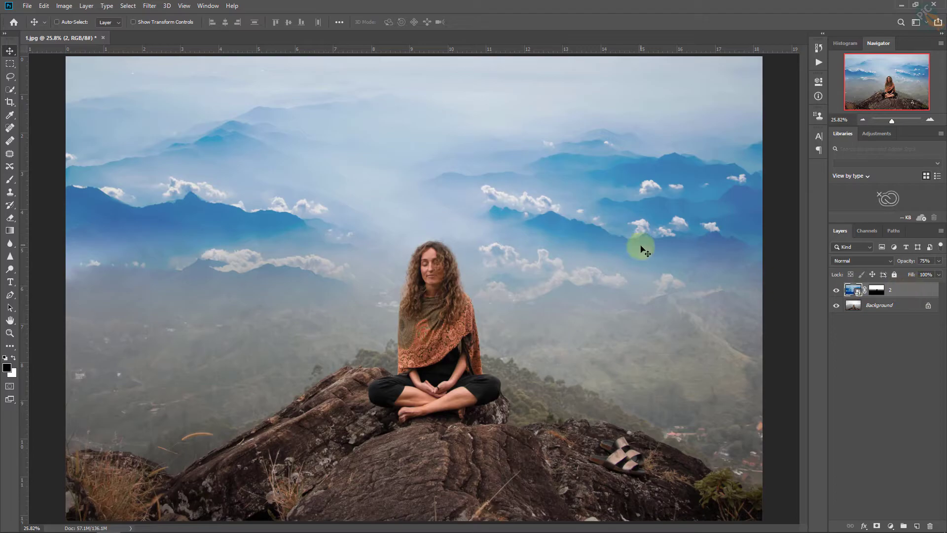
{"action": "key", "text": "shift+ctrl+alt+e"}
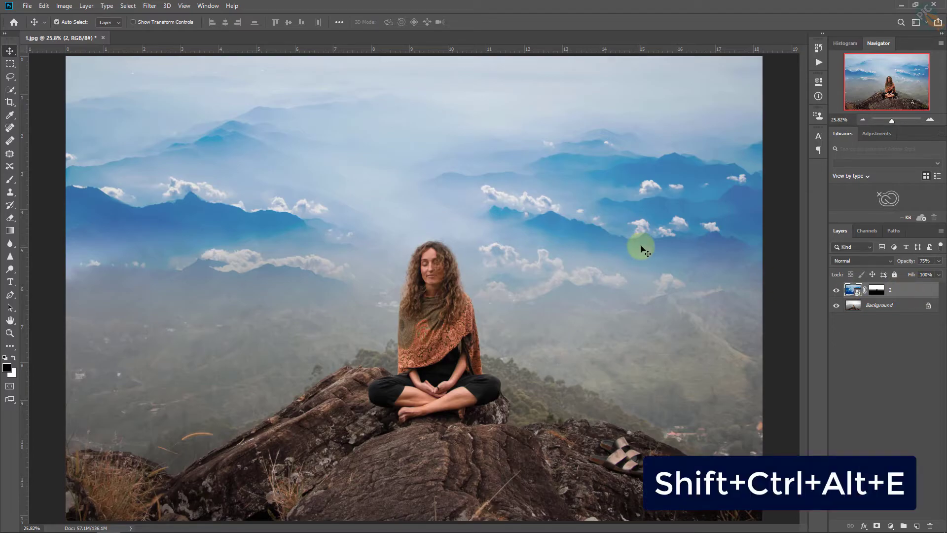
Hide layer 2 and the Background layer so only the merged layer shows, and keep the merged layer selected.
{"action": "left_click", "coordinate": [902, 290]}
{"action": "left_click", "coordinate": [837, 304]}
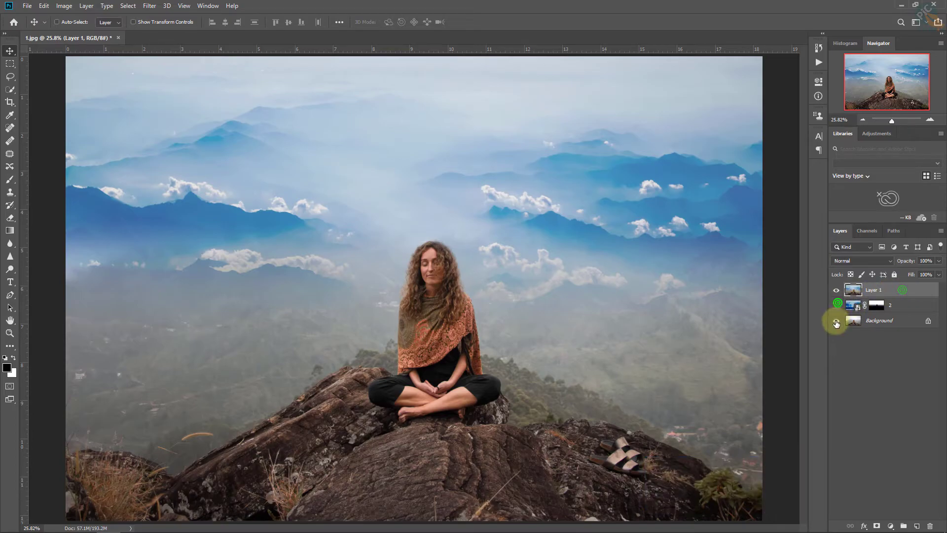
{"action": "left_click", "coordinate": [835, 290]}
{"action": "left_click", "coordinate": [836, 290]}
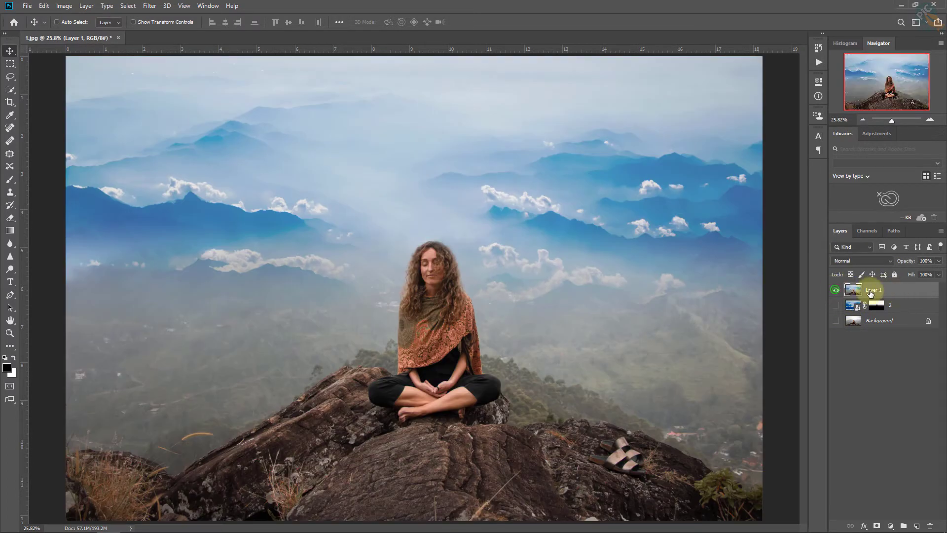
{"action": "left_click", "coordinate": [912, 292]}
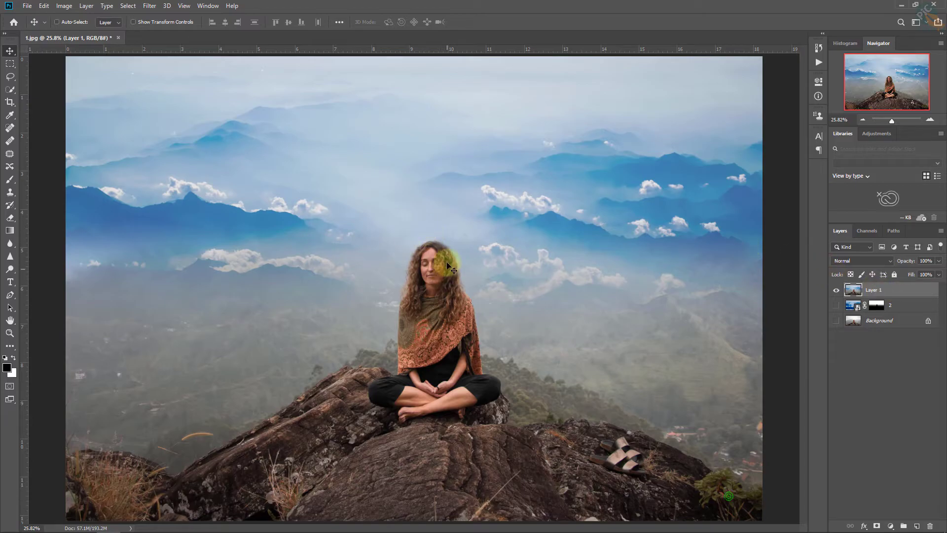
Open the Camera Raw Filter on the merged layer and choose the Creative preset Turquoise & Red.
{"action": "left_click", "coordinate": [147, 7]}
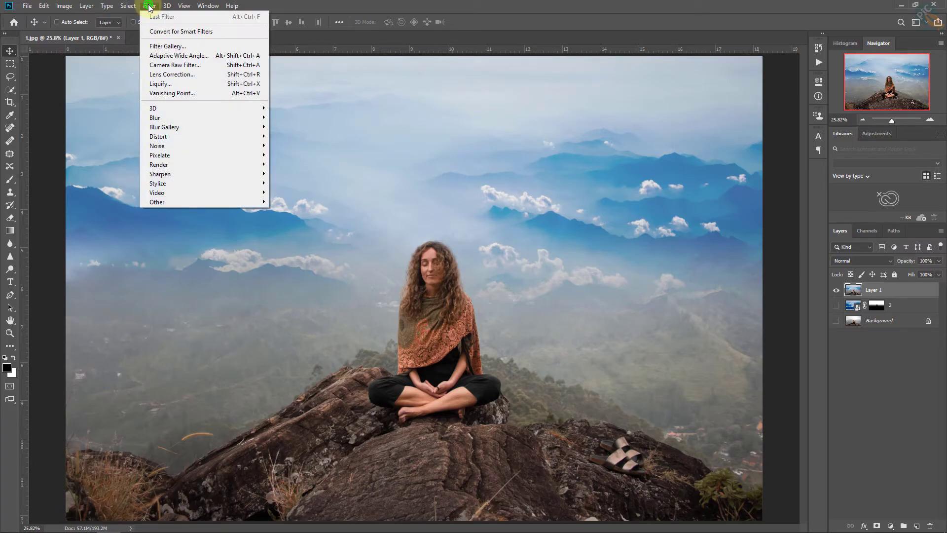
{"action": "left_click", "coordinate": [203, 64]}
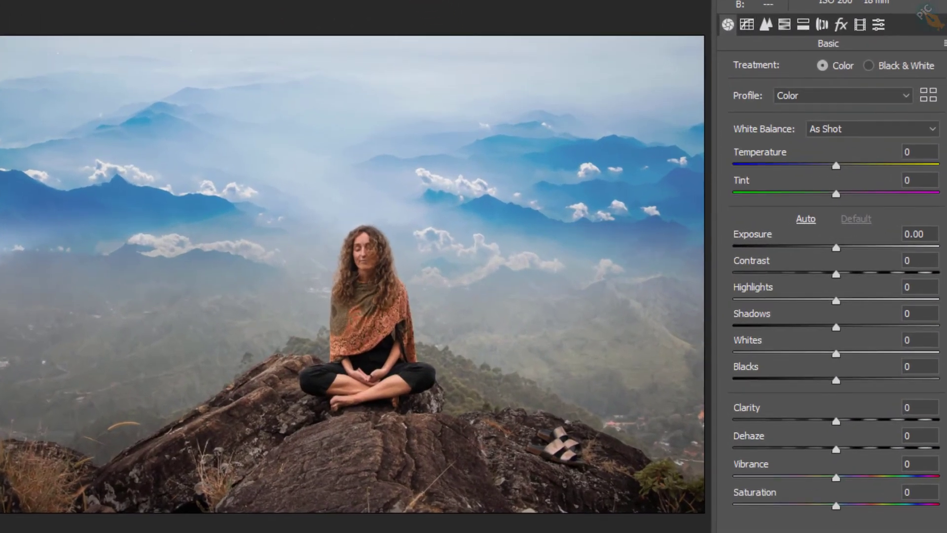
{"action": "left_click", "coordinate": [883, 25]}
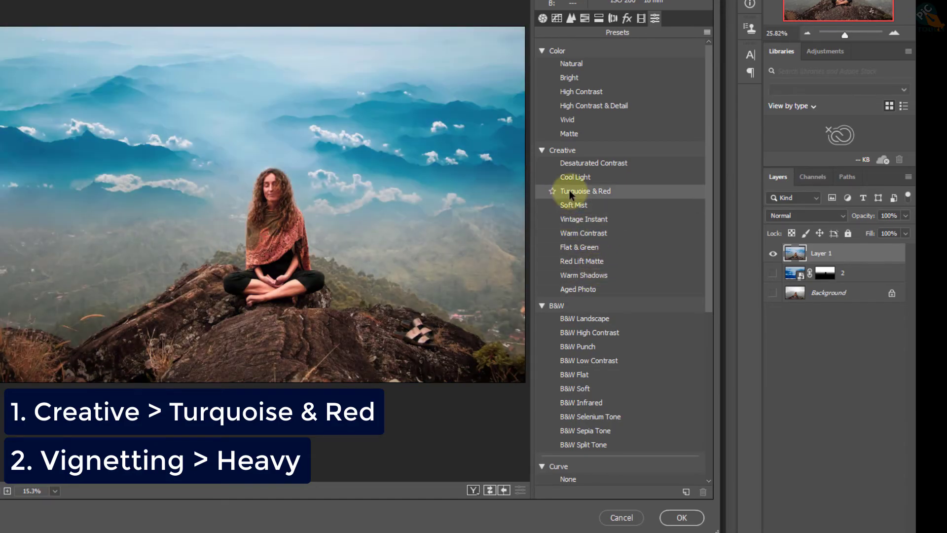
{"action": "left_click", "coordinate": [569, 191]}
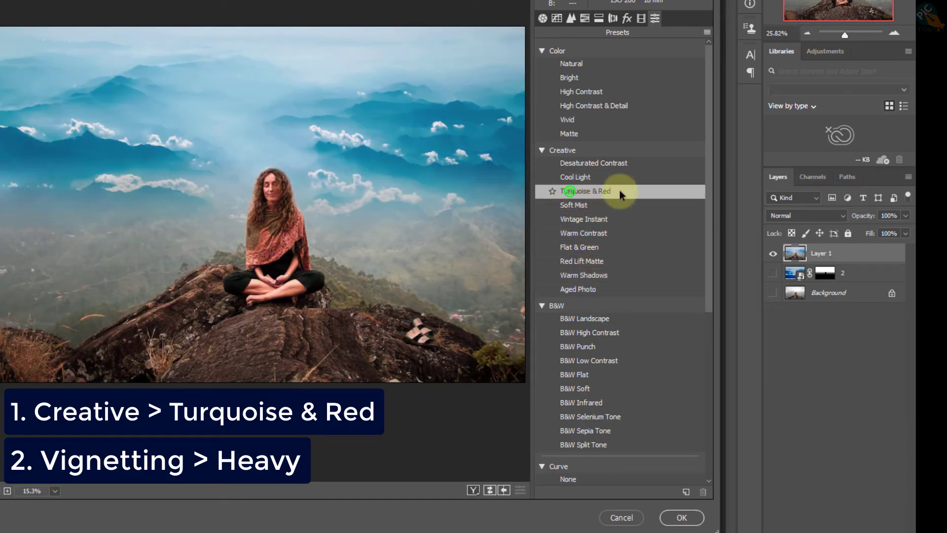
Add the Heavy vignetting preset and apply the Camera Raw adjustments to the merged layer.
{"action": "scroll", "coordinate": [602, 412], "scroll_direction": "down", "scroll_amount": 5}
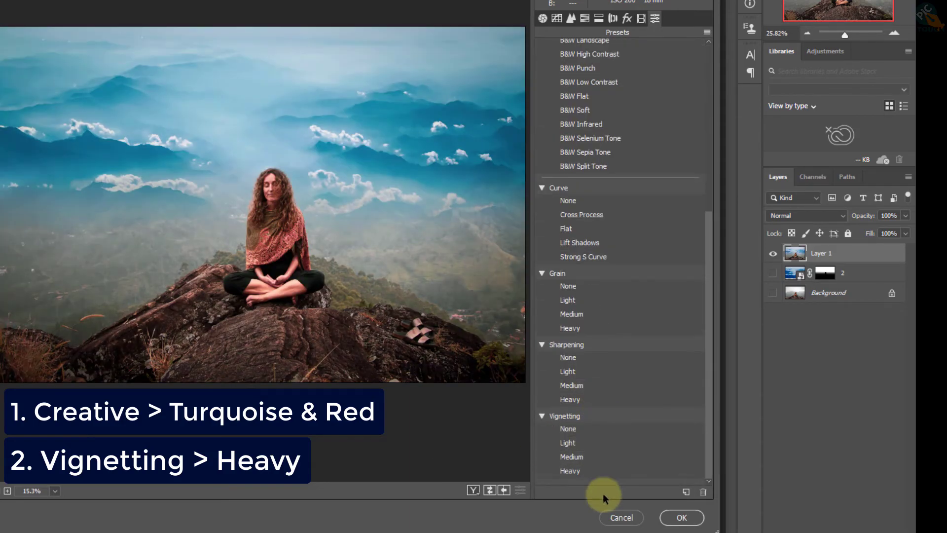
{"action": "left_click", "coordinate": [613, 470]}
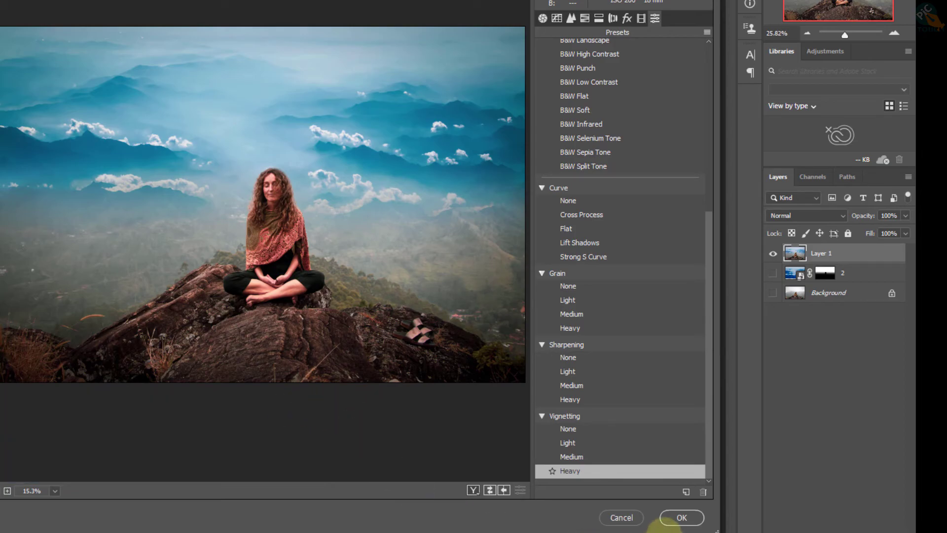
{"action": "left_click", "coordinate": [682, 517]}
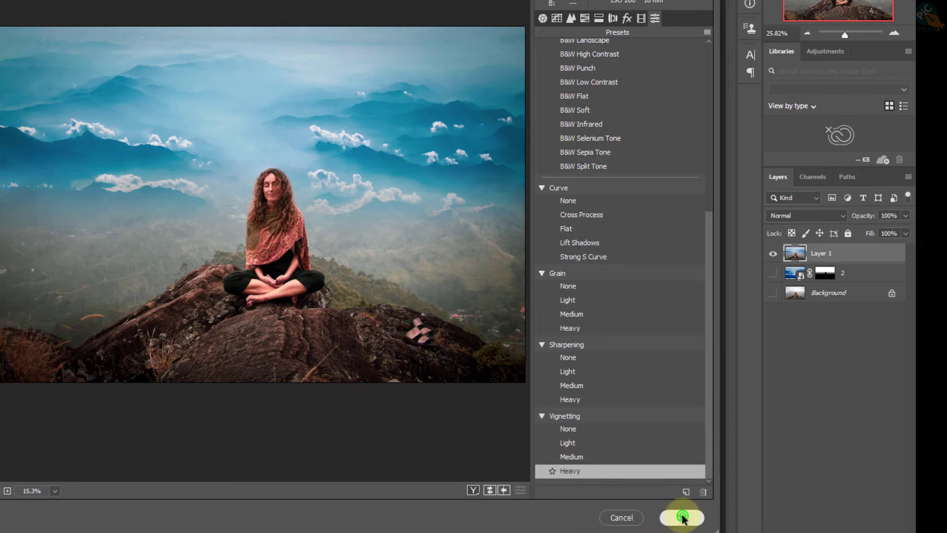